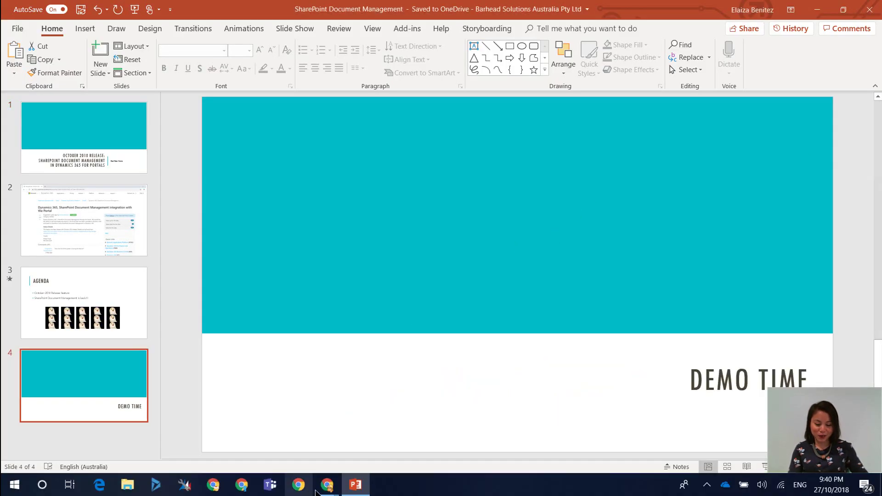
Bring the Document Management browser window back into view.
{"action": "mouse_move", "coordinate": [338, 487]}
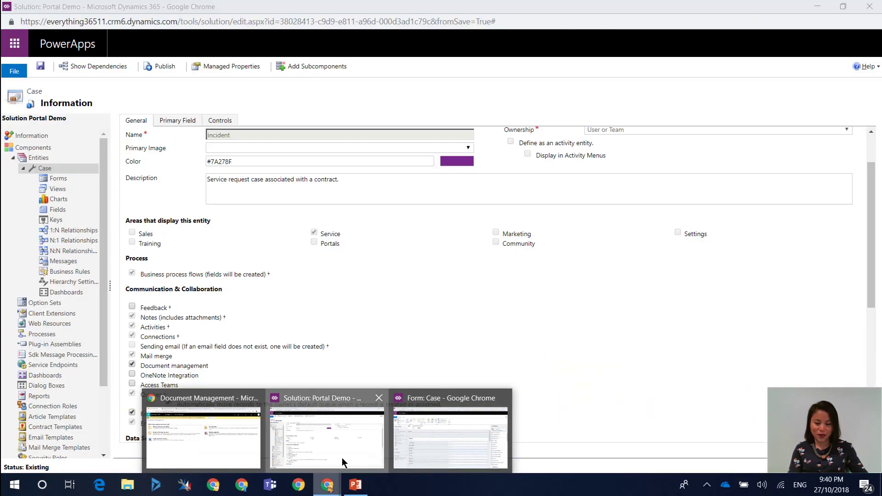
{"action": "left_click", "coordinate": [342, 457]}
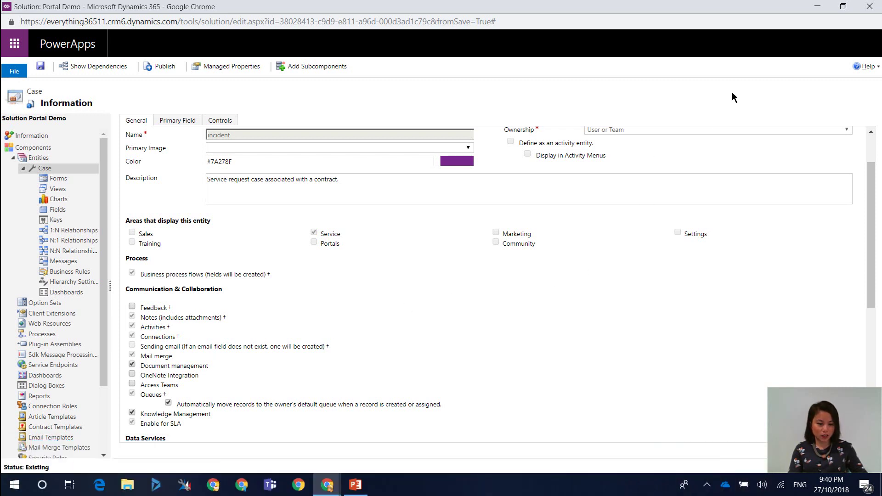
{"action": "left_click", "coordinate": [817, 9]}
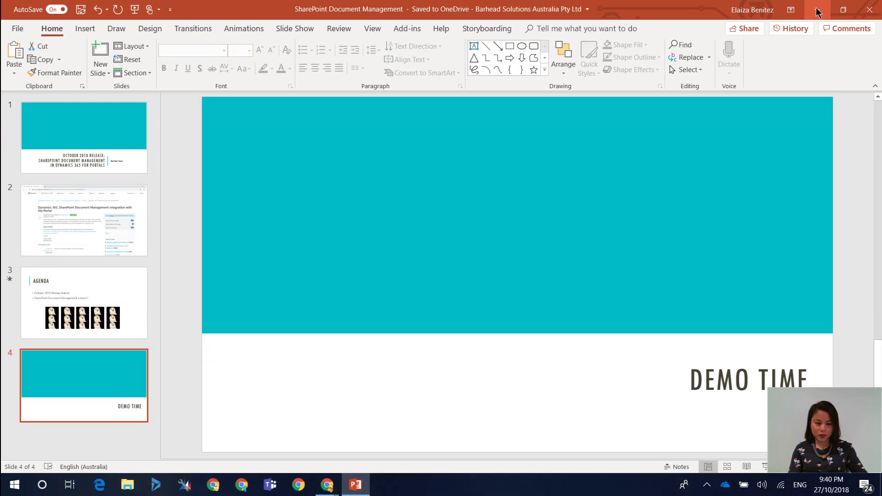
{"action": "mouse_move", "coordinate": [328, 486]}
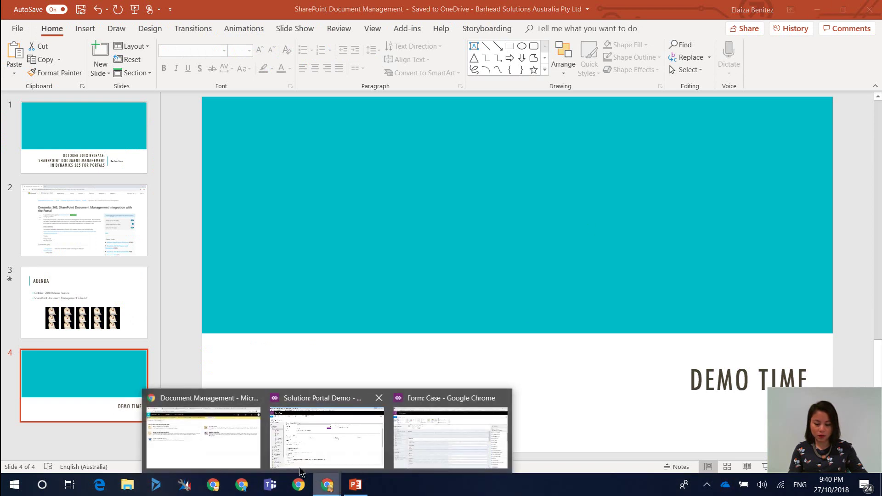
{"action": "left_click", "coordinate": [235, 440]}
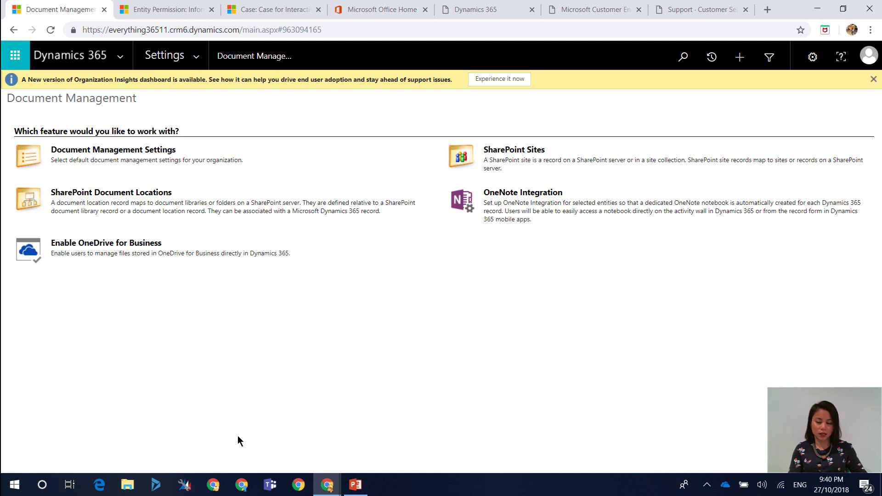
Confirm in the Document Management Settings wizard that Case is checked, then exit without saving.
{"action": "left_click", "coordinate": [157, 155]}
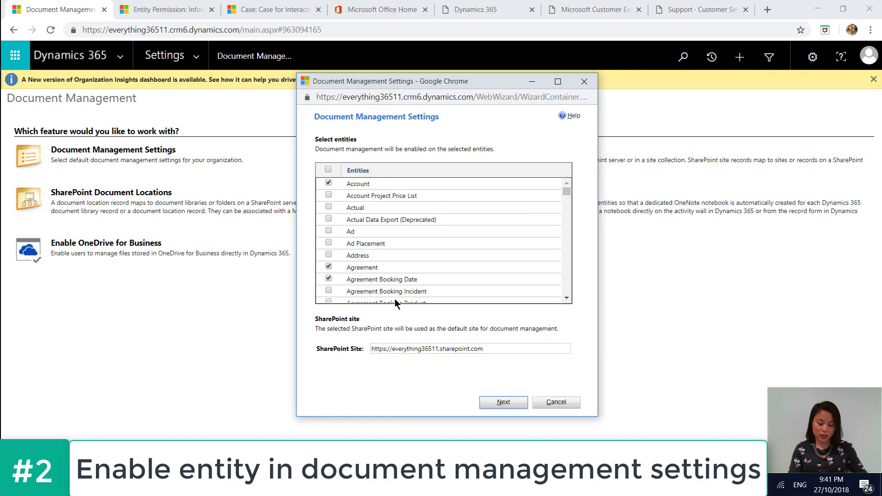
{"action": "left_click_drag", "start_coordinate": [567, 189], "coordinate": [557, 205]}
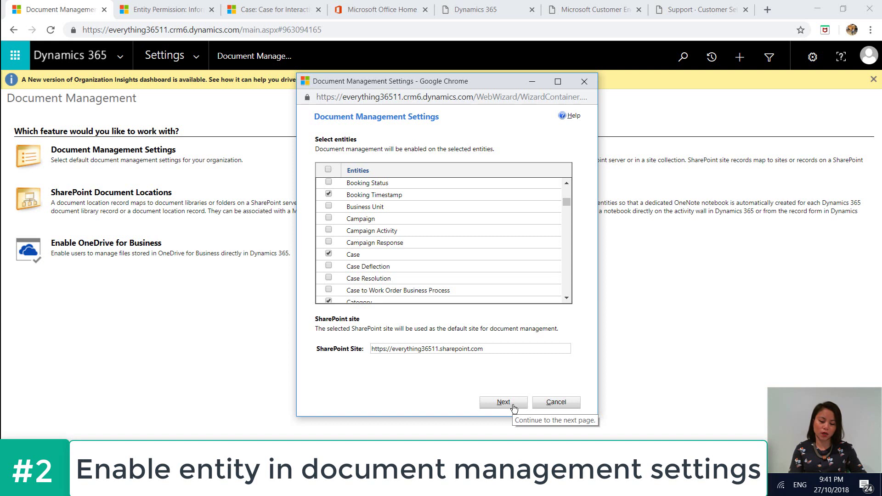
{"action": "left_click", "coordinate": [548, 404]}
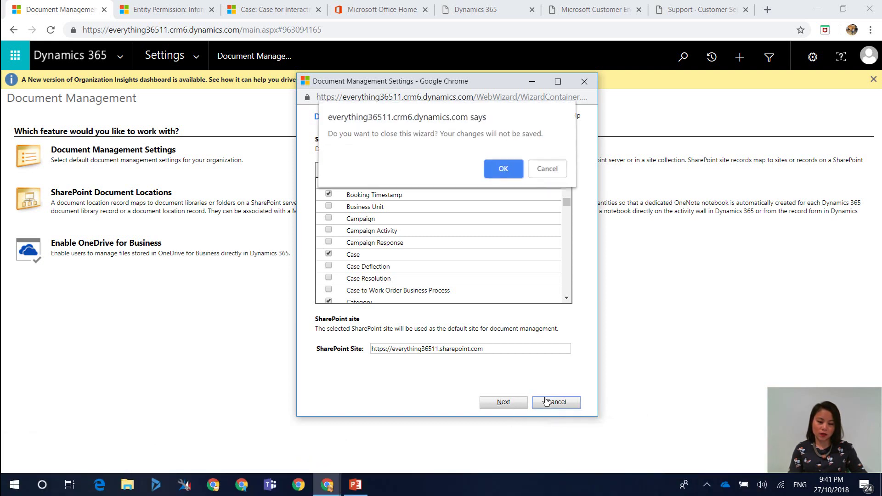
{"action": "left_click", "coordinate": [512, 173]}
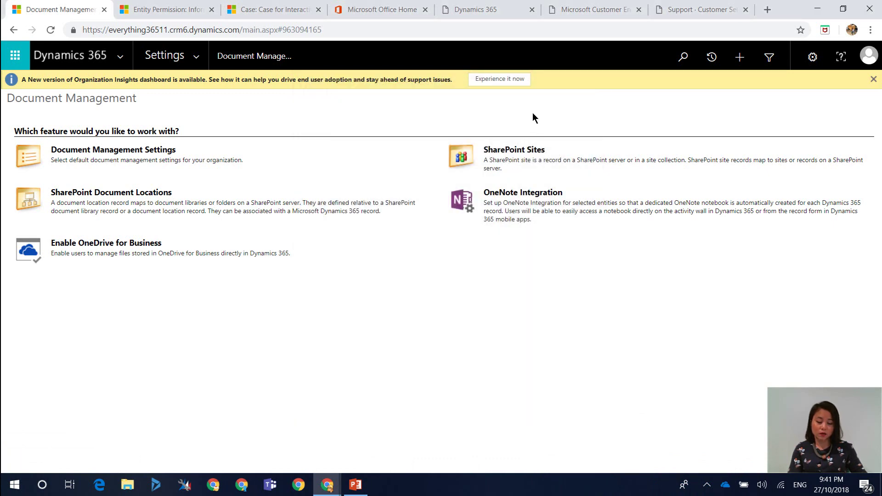
Manage the Portal Add-On and choose Enable SharePoint integration on its setup page.
{"action": "left_click", "coordinate": [492, 12]}
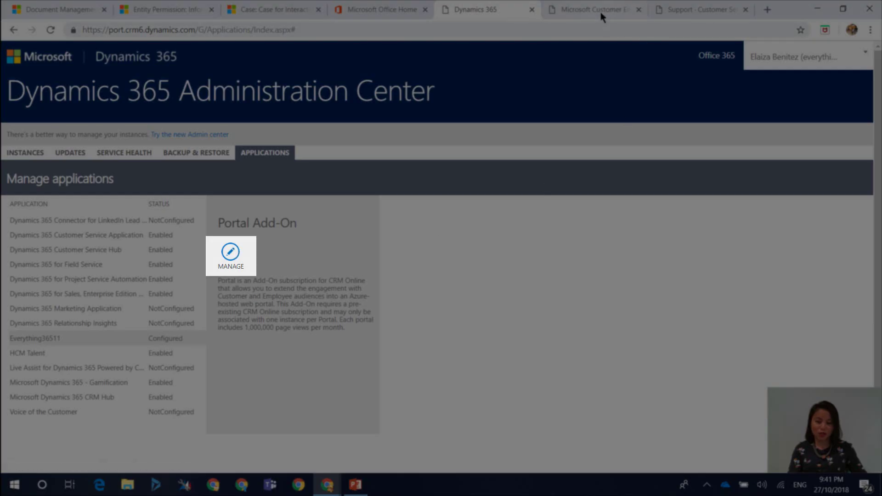
{"action": "left_click", "coordinate": [599, 12]}
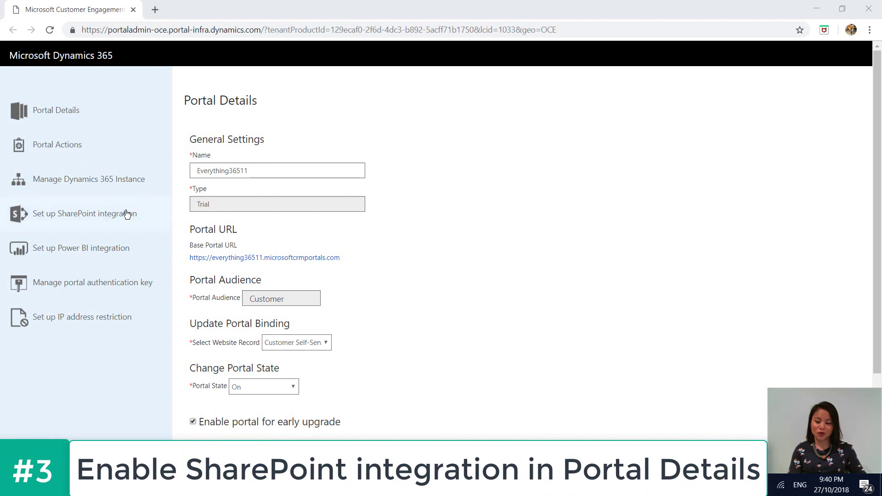
{"action": "left_click", "coordinate": [124, 215]}
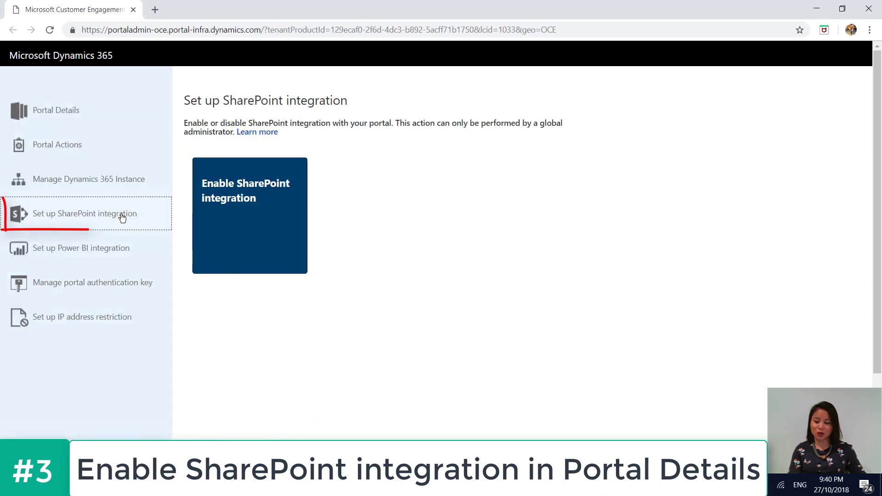
{"action": "left_click", "coordinate": [213, 204]}
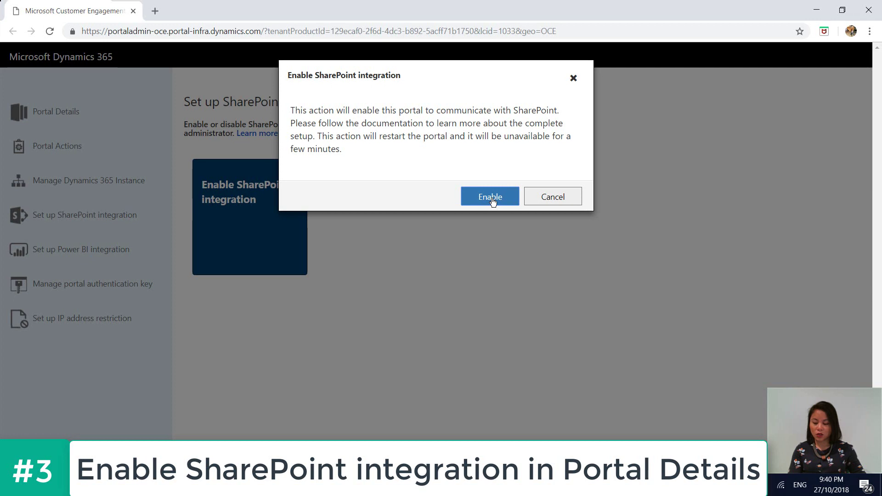
Enable SharePoint integration with the admin account and accept the organization permissions.
{"action": "left_click", "coordinate": [490, 198]}
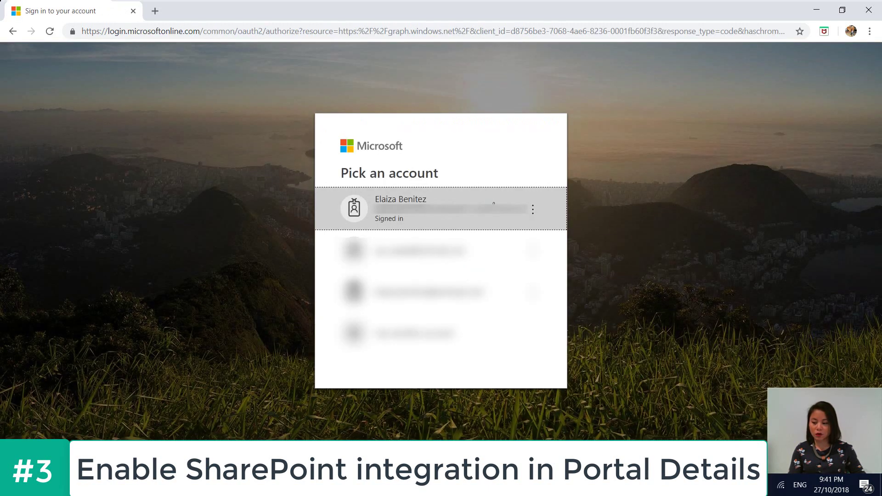
{"action": "left_click", "coordinate": [493, 203]}
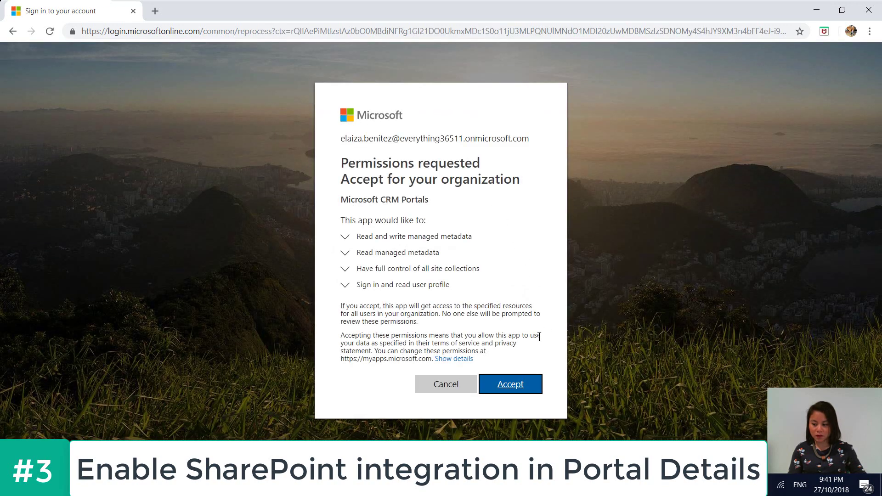
{"action": "left_click", "coordinate": [514, 389]}
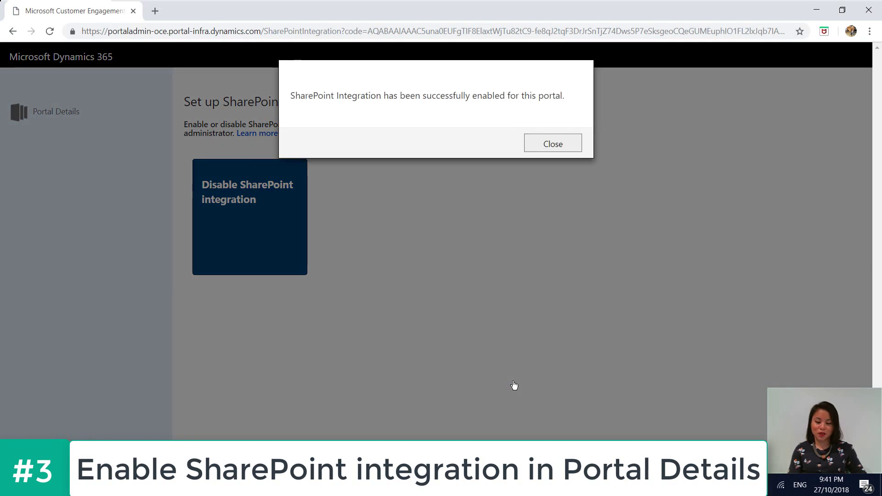
{"action": "left_click", "coordinate": [552, 143]}
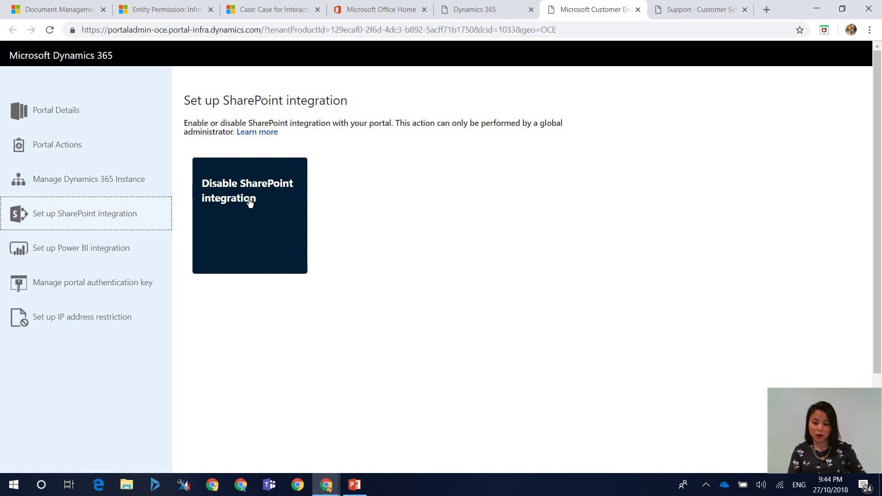
Go to the Portal Demo solution and list the Case entity's forms.
{"action": "left_click", "coordinate": [327, 480]}
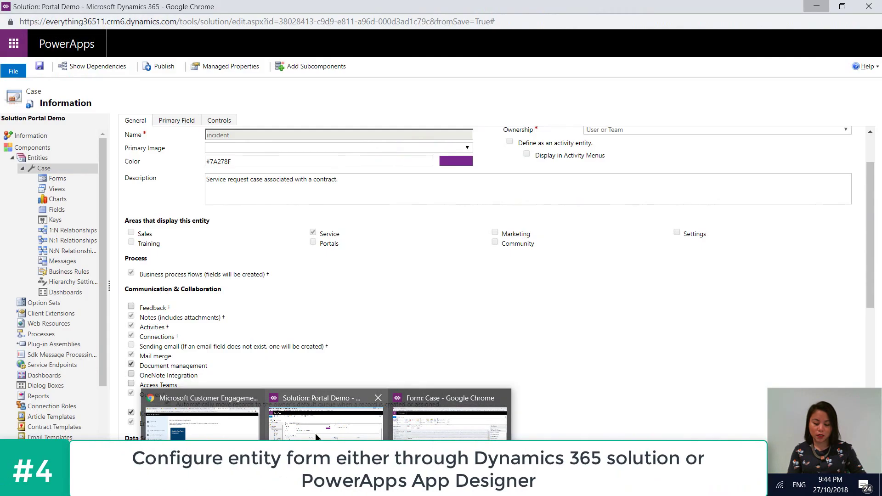
{"action": "left_click", "coordinate": [315, 434]}
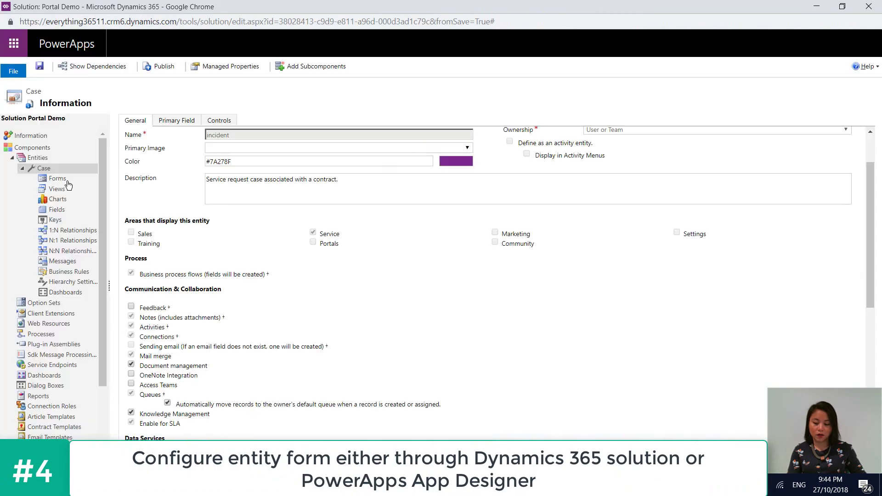
{"action": "left_click", "coordinate": [66, 183]}
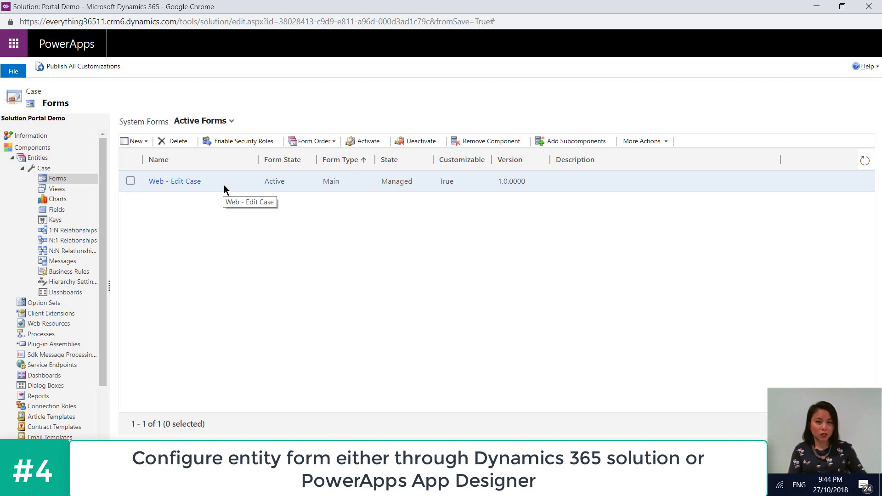
Open the Web - Edit Case form and select its 'Upload files here' section.
{"action": "left_click", "coordinate": [224, 185]}
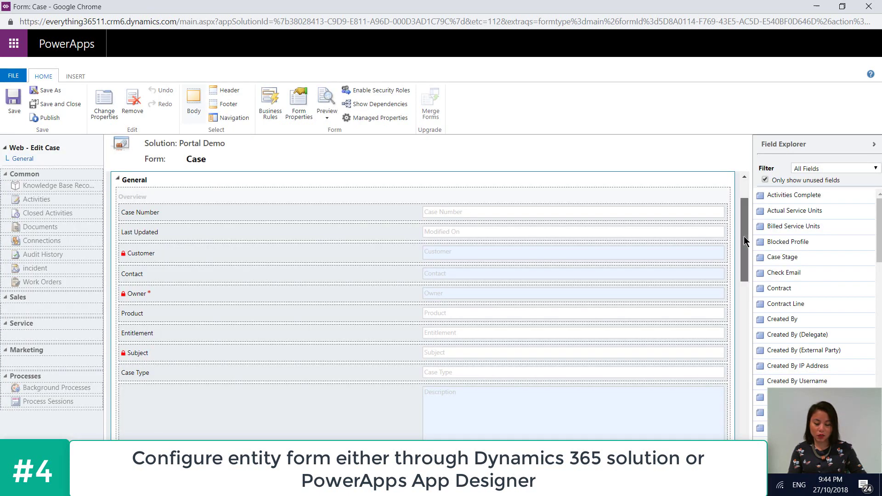
{"action": "scroll", "coordinate": [744, 266], "scroll_direction": "down", "scroll_amount": 1}
{"action": "left_click_drag", "start_coordinate": [745, 265], "coordinate": [742, 319]}
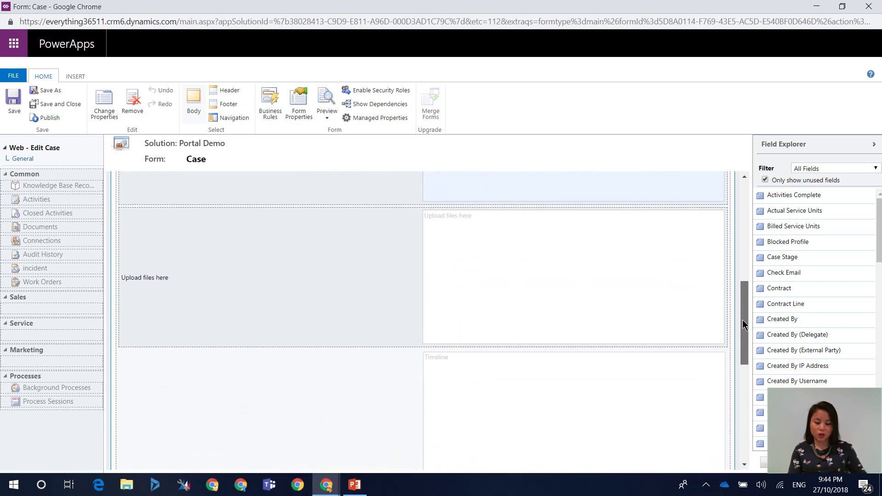
{"action": "left_click", "coordinate": [292, 252]}
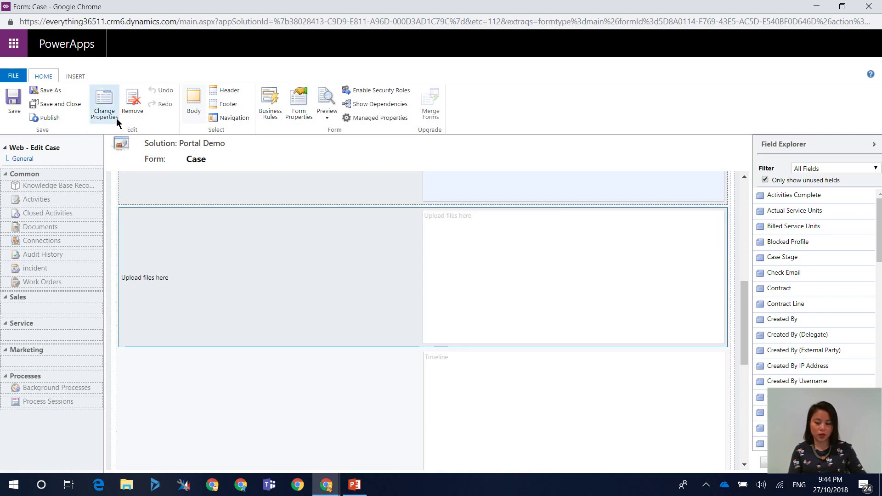
Set the 'Upload files here' subgrid default view to Active Document Locations, then save and close.
{"action": "left_click", "coordinate": [112, 99]}
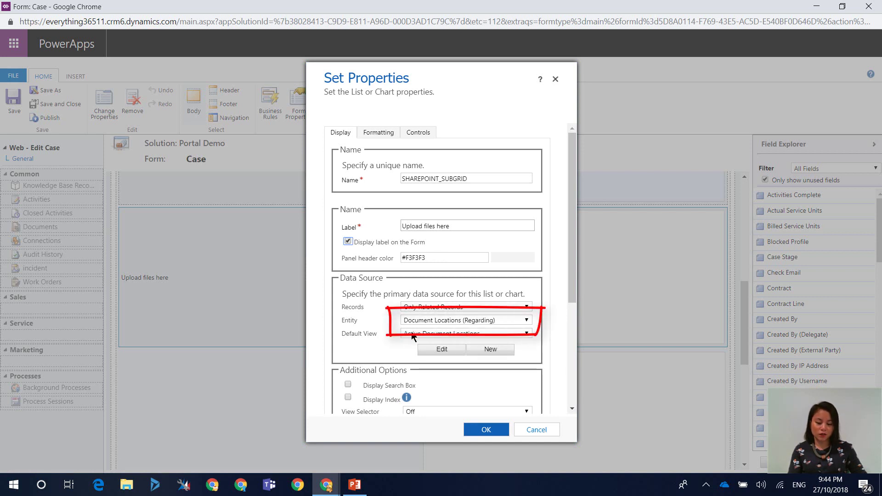
{"action": "left_click", "coordinate": [412, 335]}
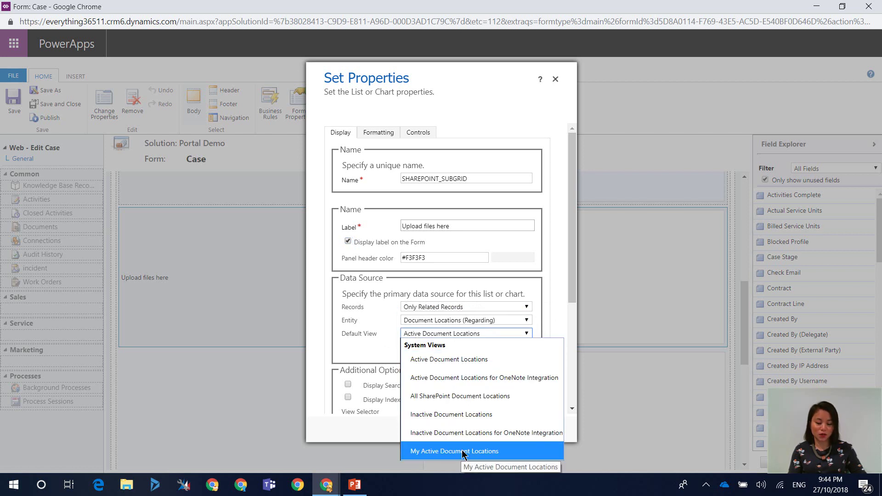
{"action": "left_click", "coordinate": [466, 363]}
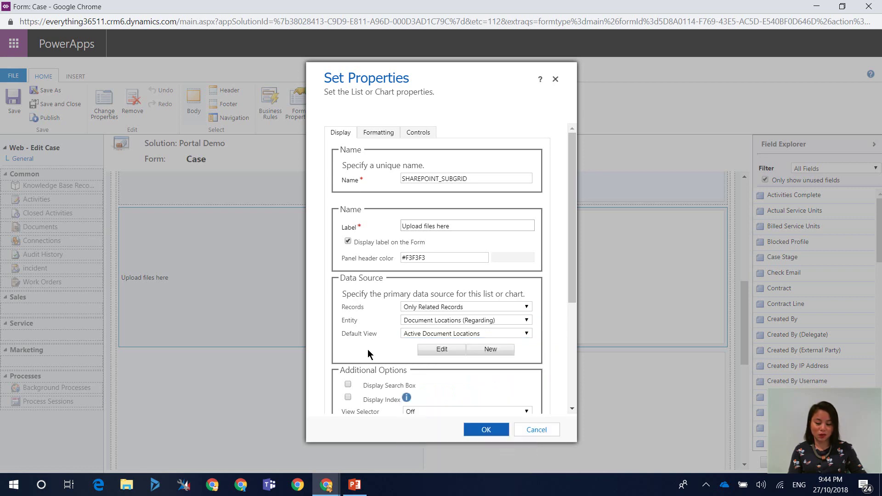
{"action": "left_click", "coordinate": [518, 430]}
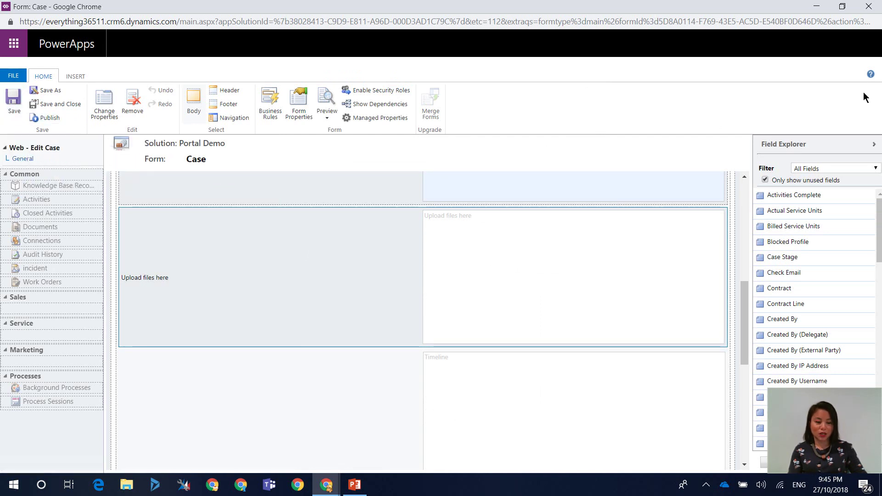
{"action": "left_click", "coordinate": [816, 6]}
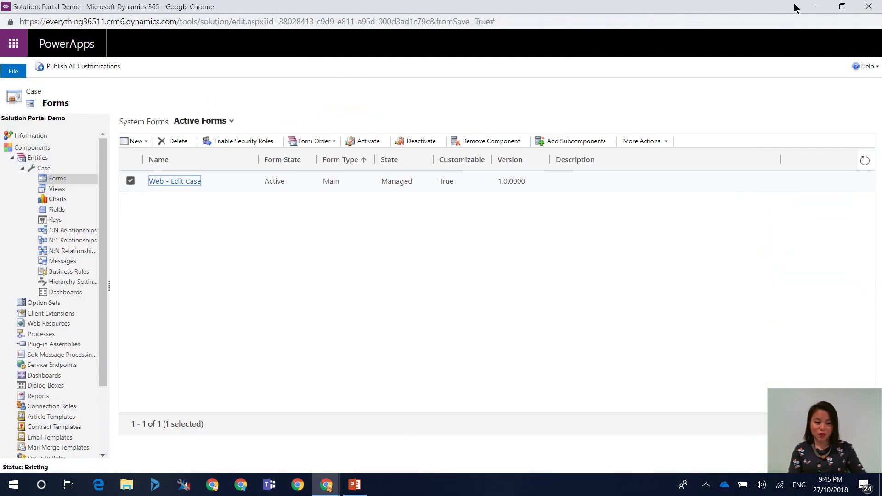
Go to the Entity Permission browser tab and open the portal site map.
{"action": "mouse_move", "coordinate": [326, 484]}
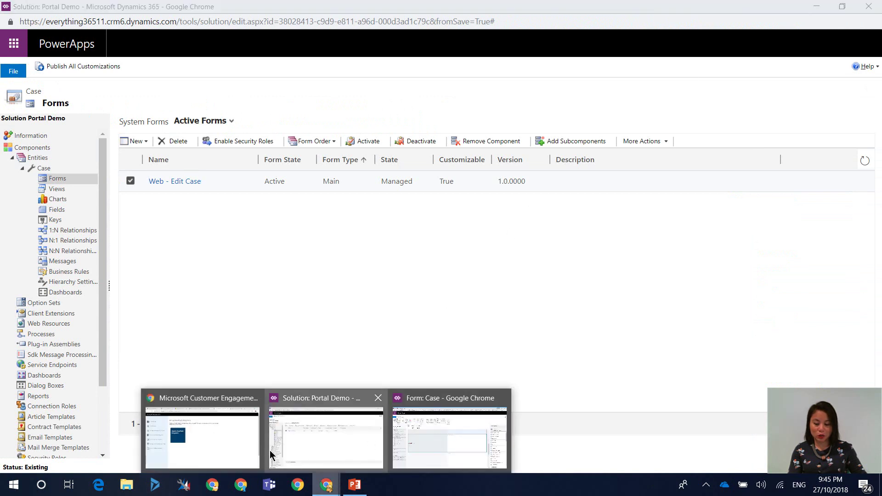
{"action": "left_click", "coordinate": [224, 438]}
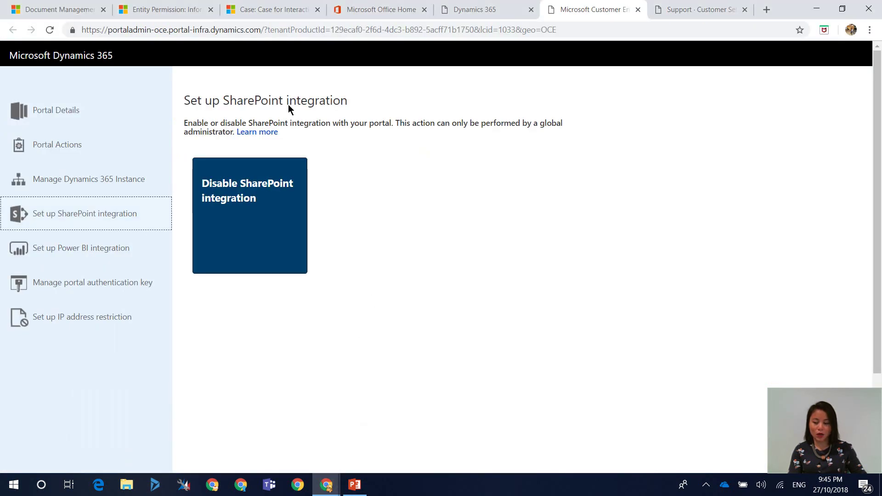
{"action": "left_click", "coordinate": [163, 11]}
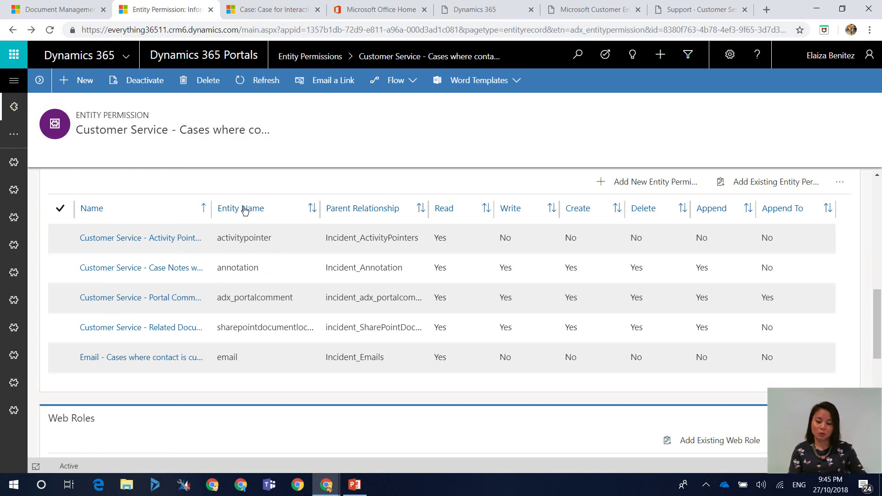
{"action": "left_click", "coordinate": [13, 81]}
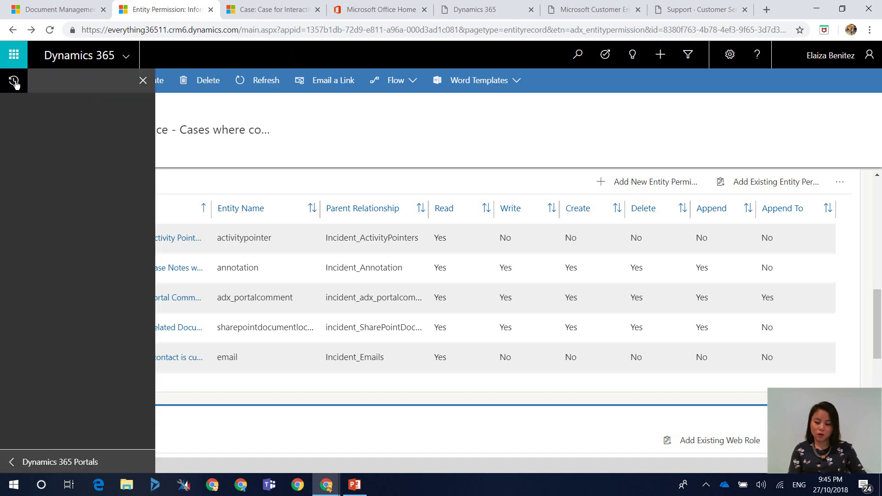
Open the Customer Service - Edit Case entity form and confirm Enable Entity Permissions is ticked.
{"action": "left_click", "coordinate": [87, 302]}
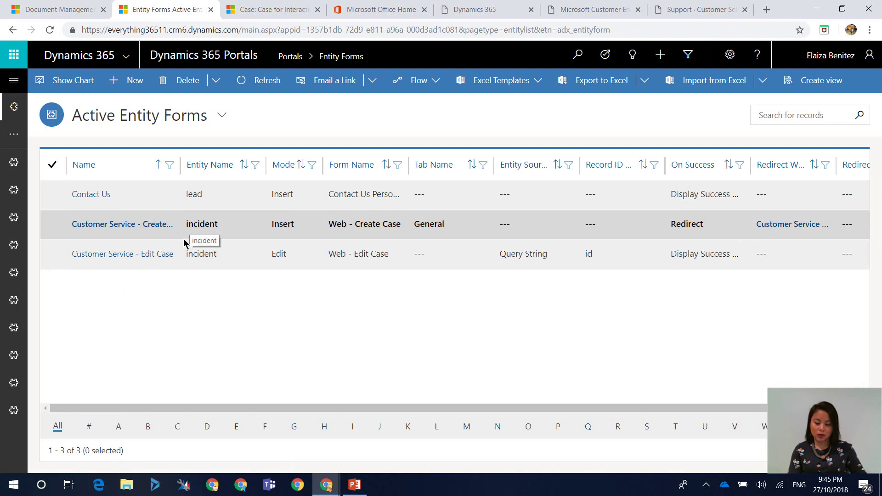
{"action": "double_click", "coordinate": [189, 258]}
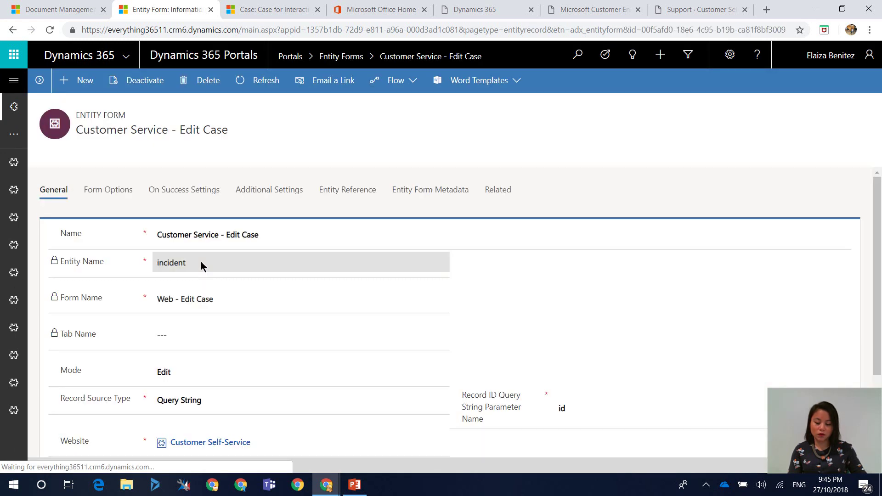
{"action": "scroll", "coordinate": [202, 298], "scroll_direction": "down", "scroll_amount": 3}
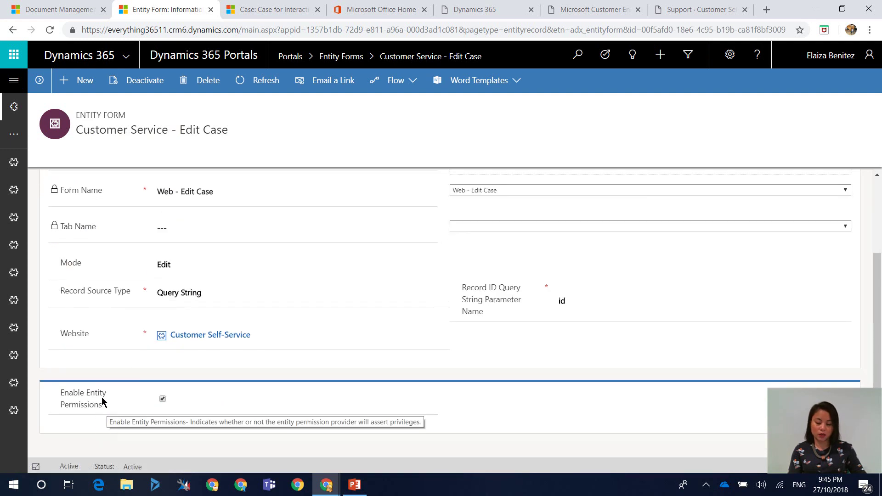
Open Portals > Entity Permissions and widen the Name column to read full names.
{"action": "left_click", "coordinate": [15, 80]}
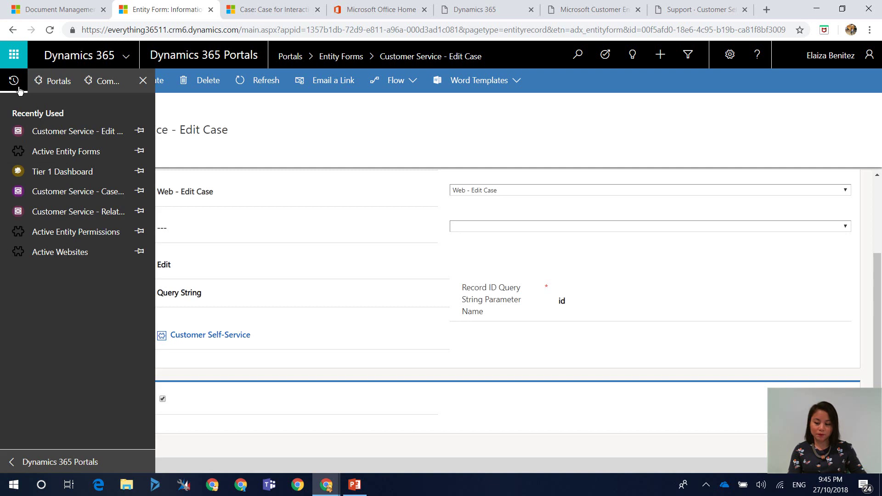
{"action": "left_click", "coordinate": [67, 81]}
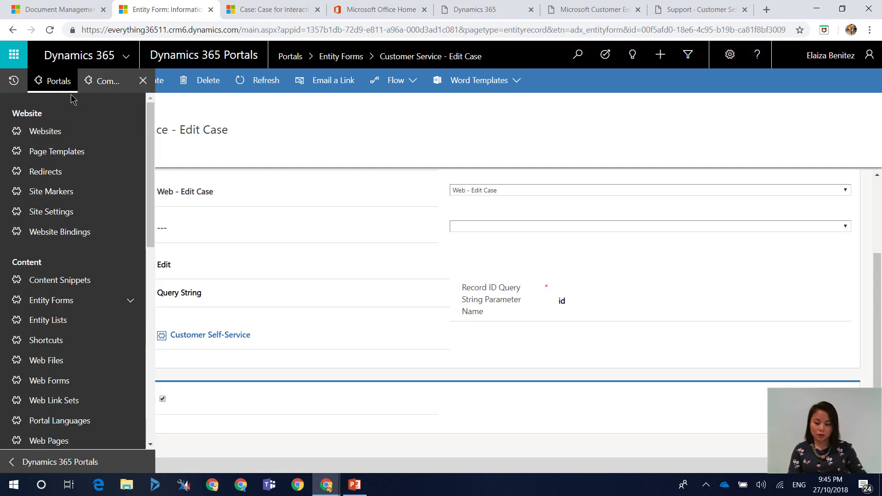
{"action": "scroll", "coordinate": [79, 311], "scroll_direction": "down", "scroll_amount": 3}
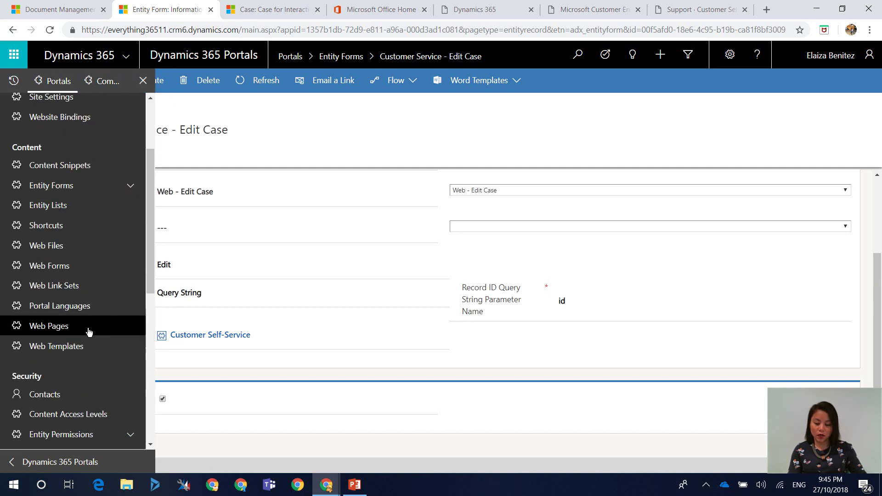
{"action": "left_click", "coordinate": [82, 435]}
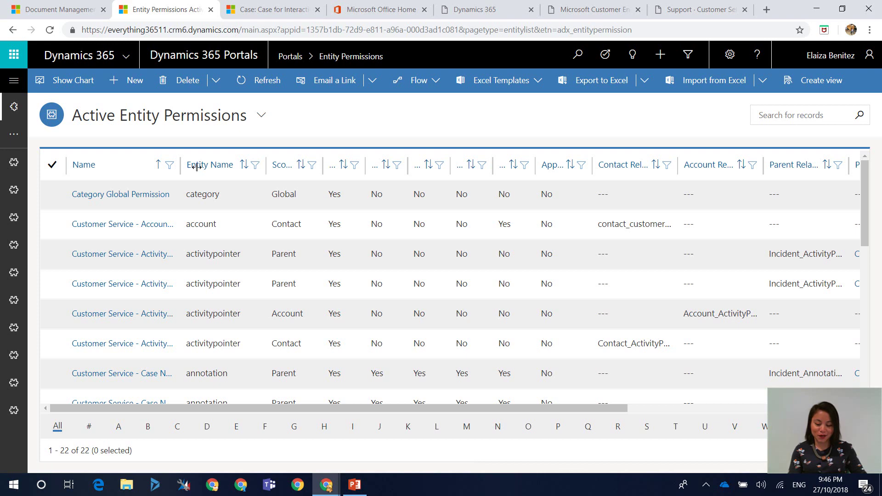
{"action": "left_click_drag", "start_coordinate": [222, 169], "coordinate": [306, 184]}
{"action": "scroll", "coordinate": [293, 264], "scroll_direction": "down", "scroll_amount": 5}
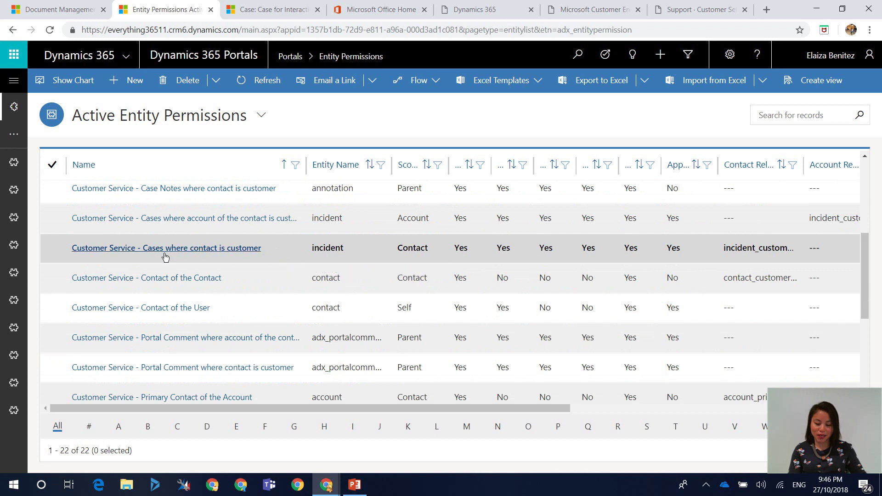
Open Customer Service - Cases where contact is customer and scroll to its five Child Entity Permissions.
{"action": "left_click", "coordinate": [191, 251]}
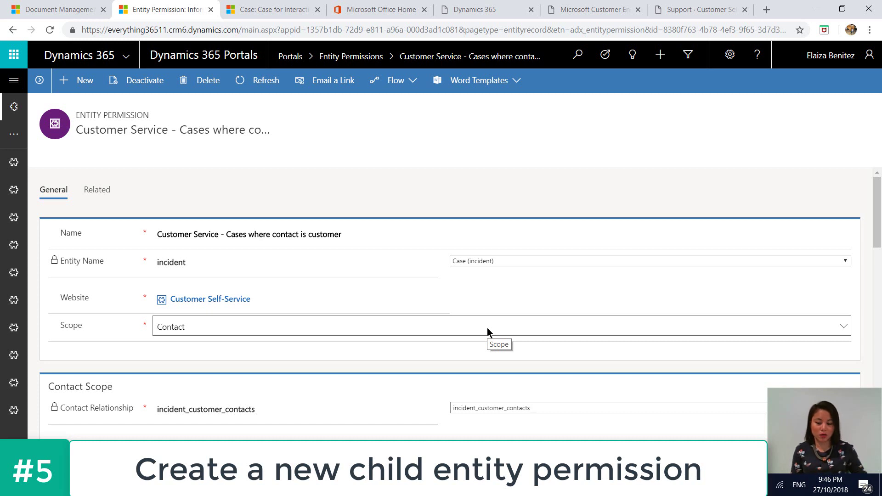
{"action": "left_click_drag", "start_coordinate": [877, 212], "coordinate": [875, 223]}
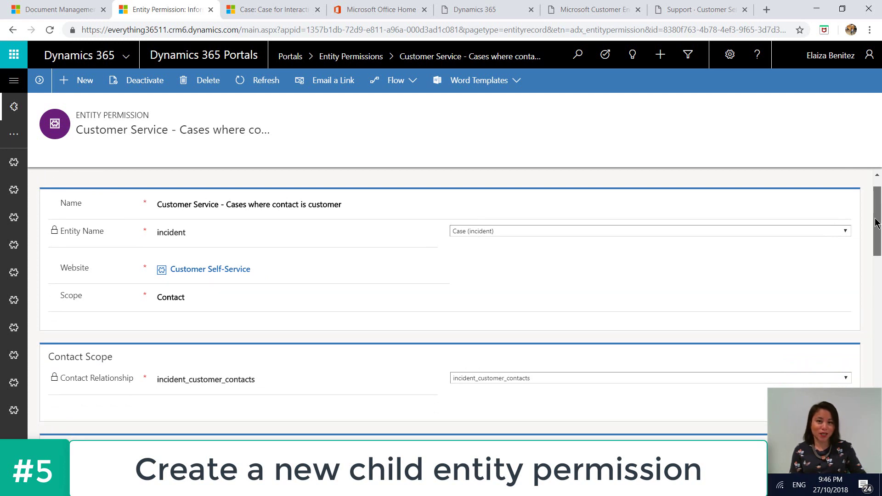
{"action": "left_click_drag", "start_coordinate": [875, 223], "coordinate": [875, 228]}
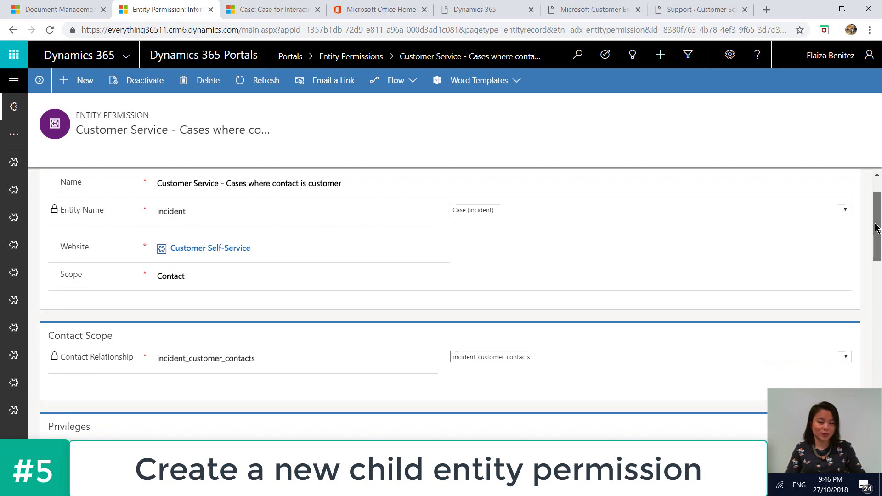
{"action": "left_click_drag", "start_coordinate": [875, 228], "coordinate": [870, 319]}
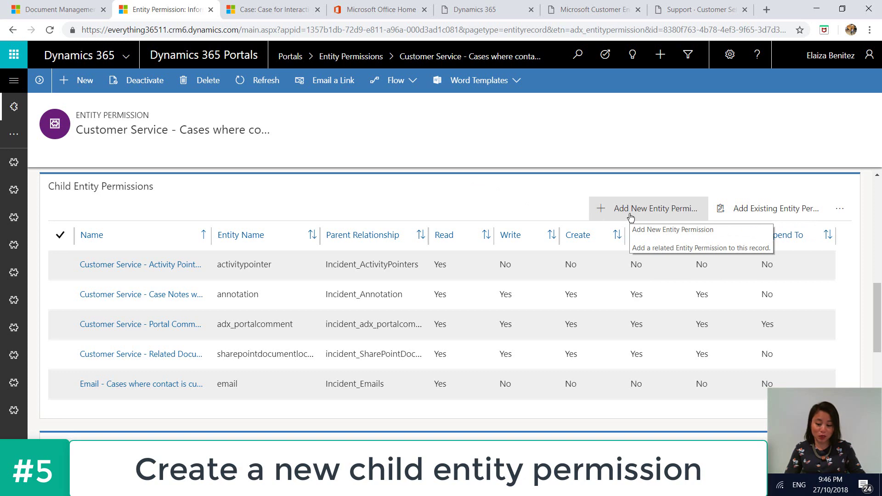
Review the Customer Service - Related Documents privileges, then go to the portal's Support page.
{"action": "double_click", "coordinate": [351, 355]}
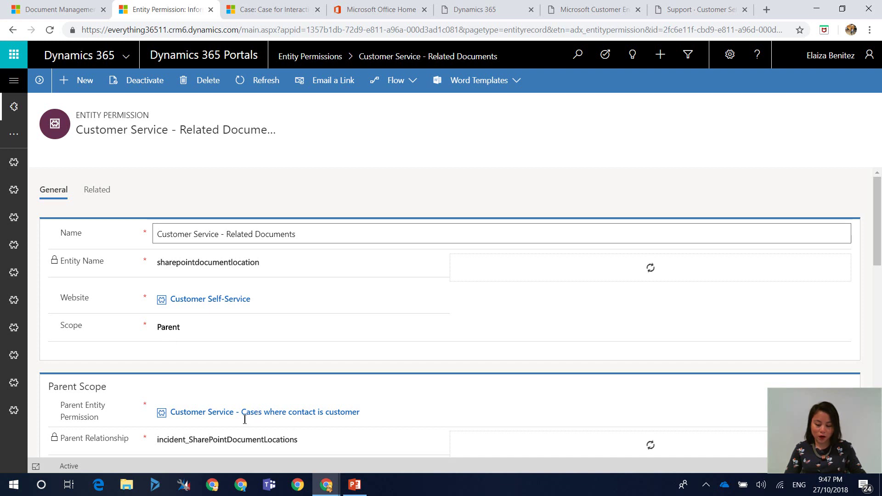
{"action": "scroll", "coordinate": [261, 376], "scroll_direction": "down", "scroll_amount": 1}
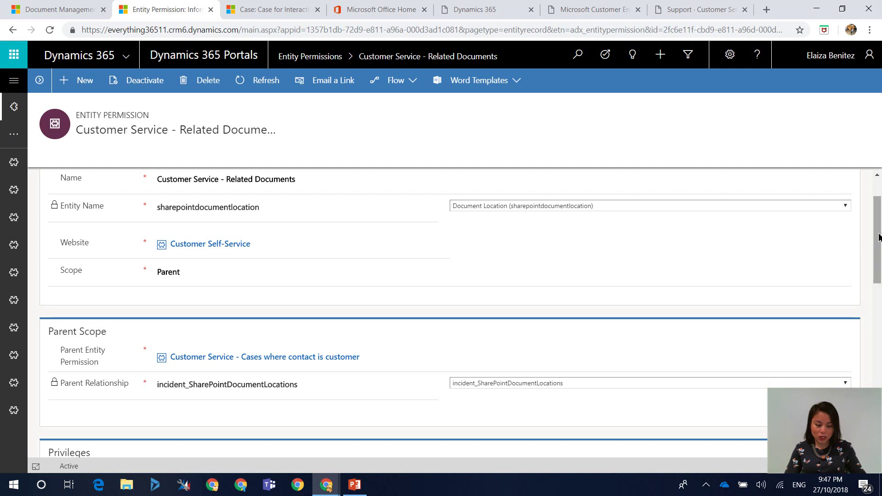
{"action": "left_click_drag", "start_coordinate": [878, 238], "coordinate": [874, 280]}
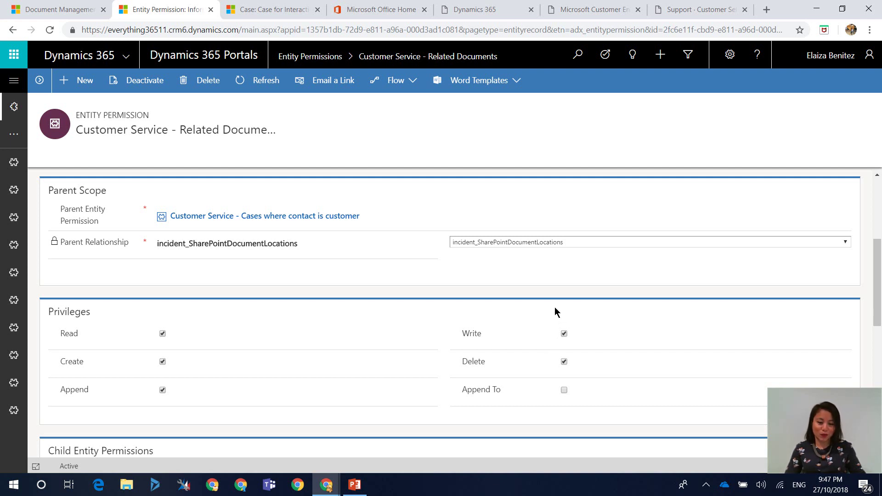
{"action": "left_click", "coordinate": [600, 13]}
Open case CAS-01000-B8K2K9 (Ironman Suit) from My Open Cases and reach its 'Upload files here' section.
{"action": "left_click", "coordinate": [673, 13]}
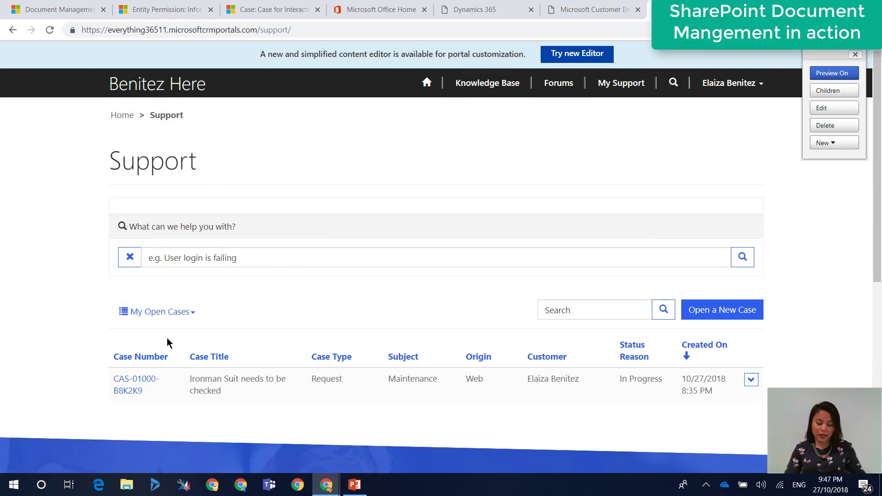
{"action": "left_click", "coordinate": [146, 385]}
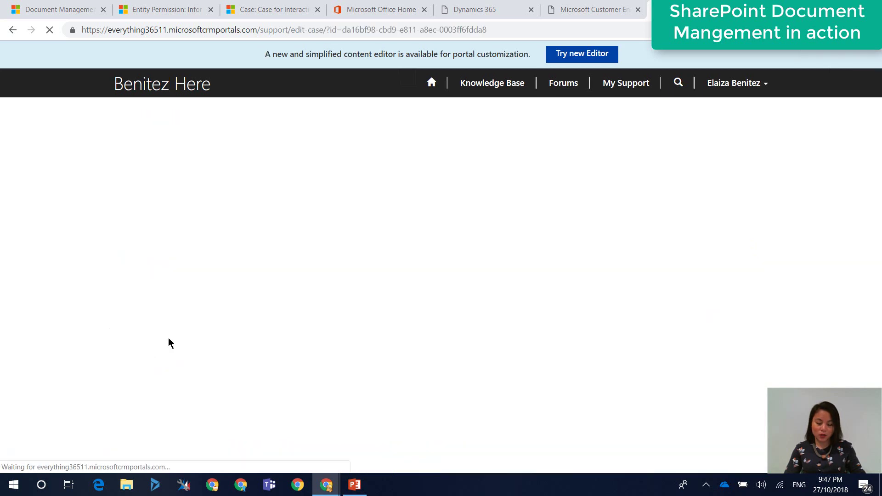
{"action": "left_click_drag", "start_coordinate": [877, 138], "coordinate": [854, 283]}
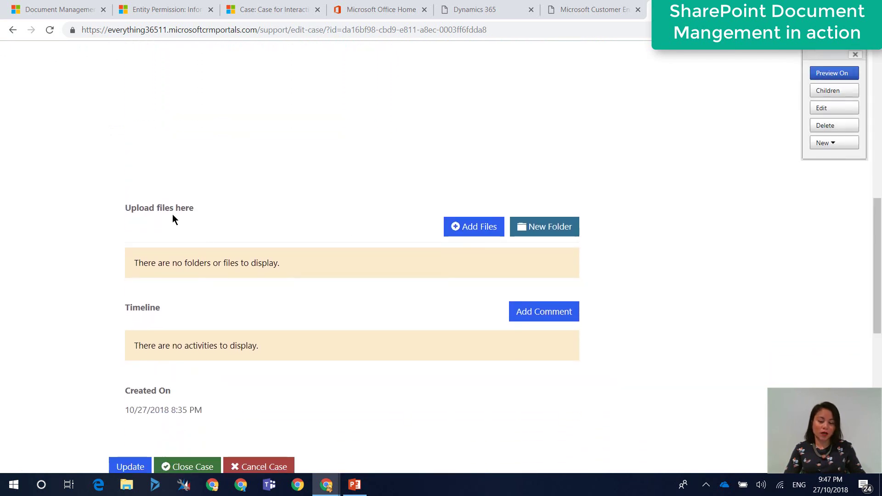
Attach Test Word Azure PDF.pdf and Test Word Azure.docx to the Ironman Suit case via Add Files.
{"action": "left_click", "coordinate": [465, 234]}
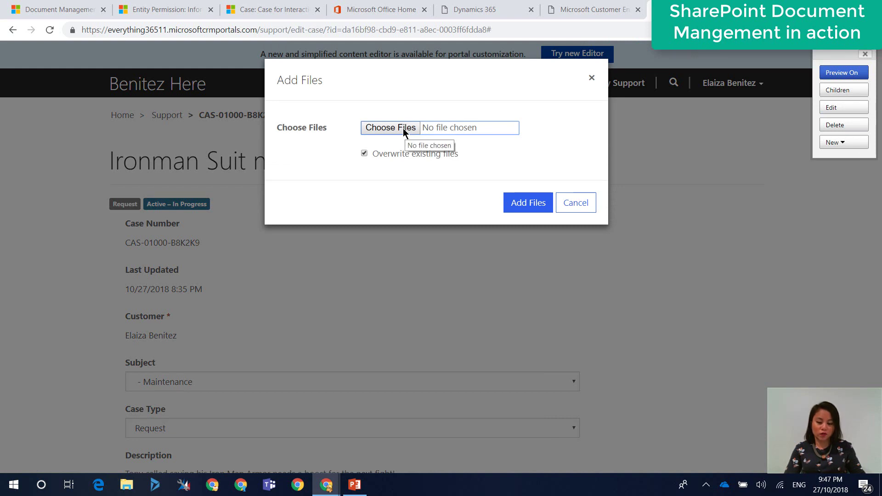
{"action": "left_click", "coordinate": [404, 129]}
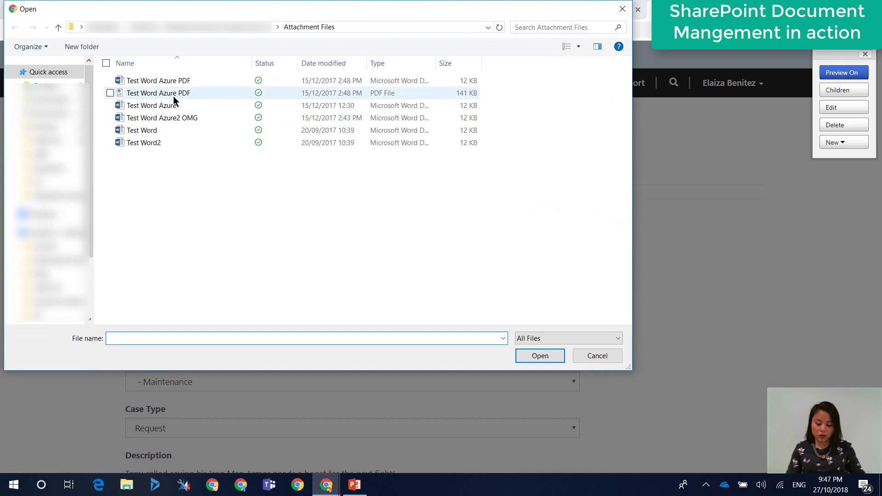
{"action": "left_click", "coordinate": [110, 94]}
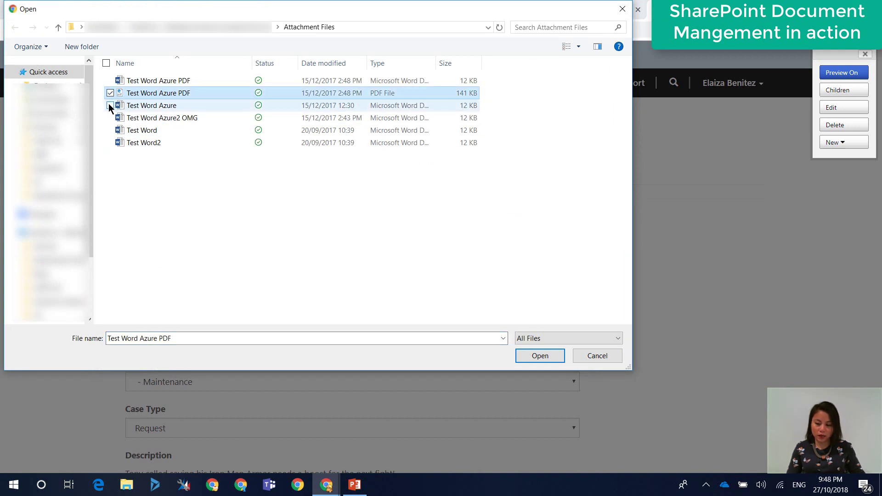
{"action": "left_click", "coordinate": [109, 105]}
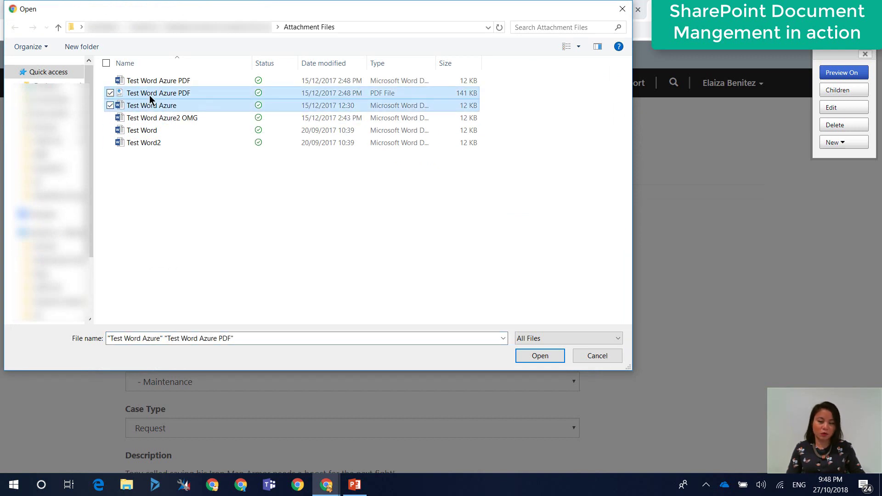
{"action": "left_click", "coordinate": [537, 356]}
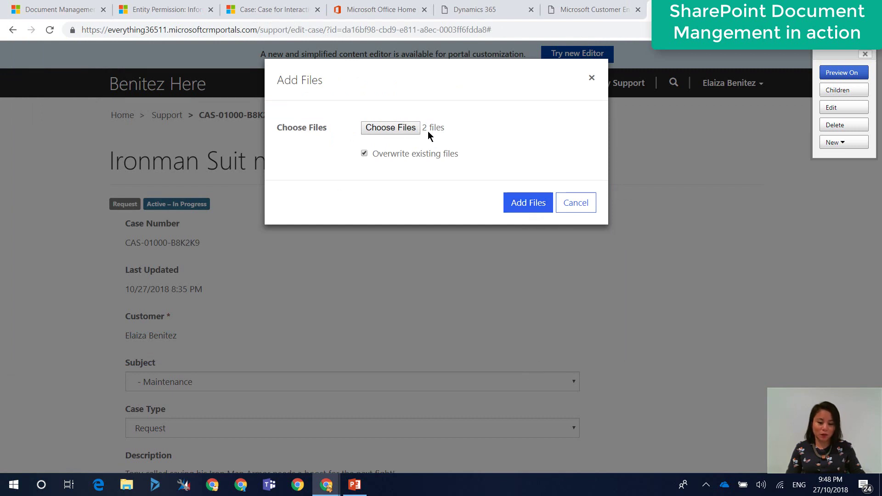
{"action": "left_click", "coordinate": [522, 204]}
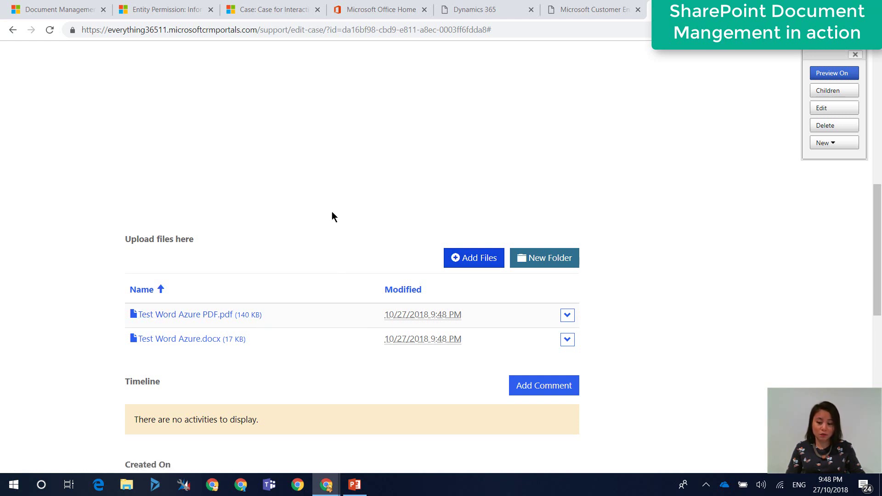
View the case's Related Documents, then open Documents on Default Site in SharePoint.
{"action": "left_click", "coordinate": [280, 10]}
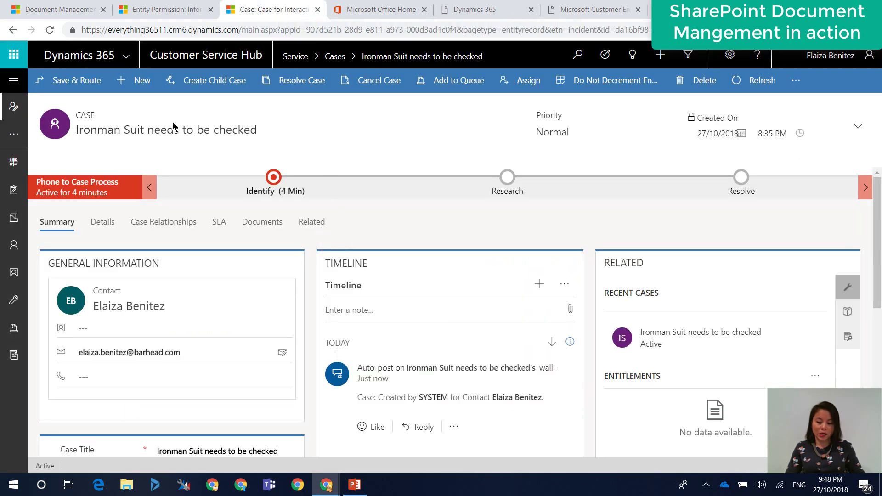
{"action": "left_click", "coordinate": [307, 223]}
{"action": "left_click", "coordinate": [347, 291]}
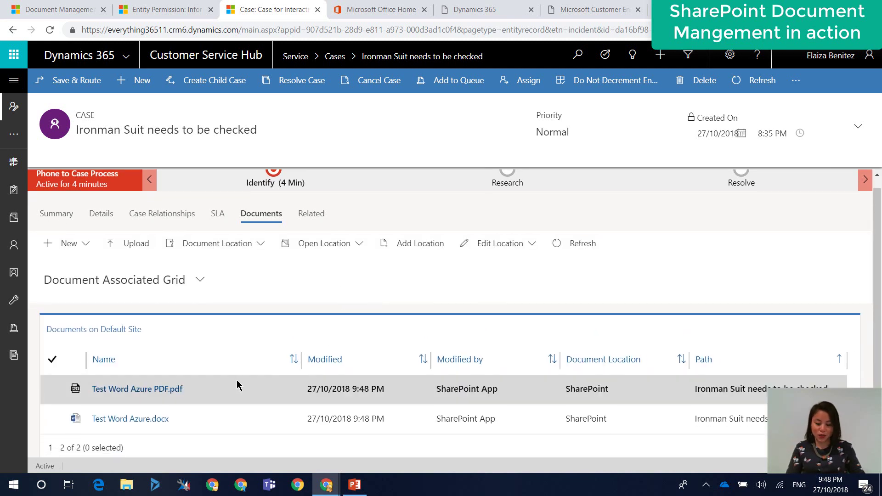
{"action": "left_click", "coordinate": [358, 243]}
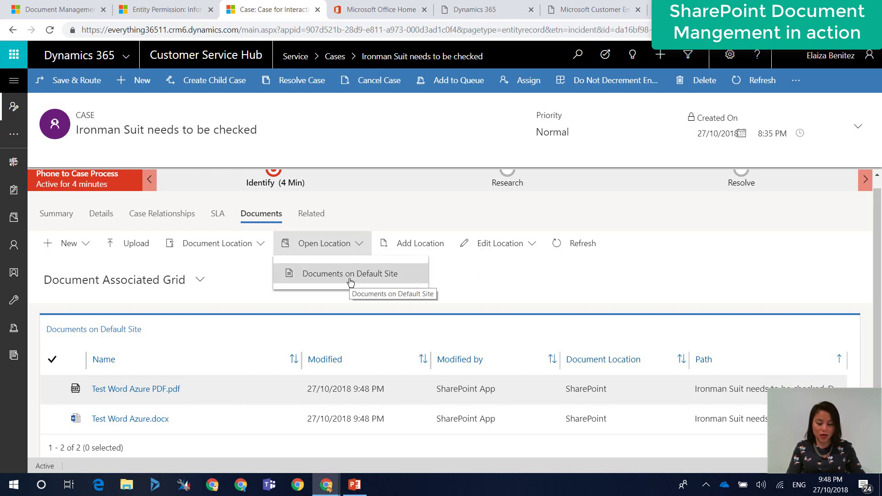
{"action": "left_click", "coordinate": [348, 277]}
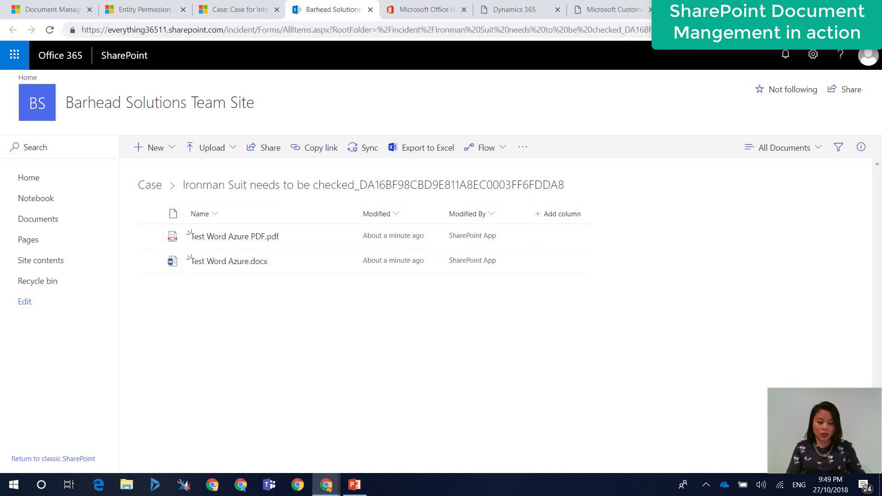
Return to the portal's Ironman Suit case page after reviewing the SharePoint folder.
{"action": "key", "text": "ctrl+shift+Tab"}
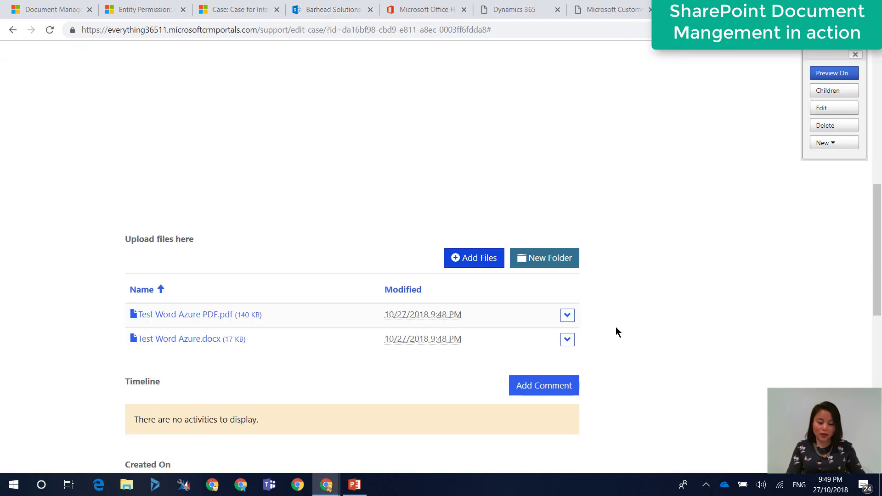
Delete Test Word Azure PDF.pdf from the case's file list and confirm the deletion.
{"action": "left_click", "coordinate": [566, 315]}
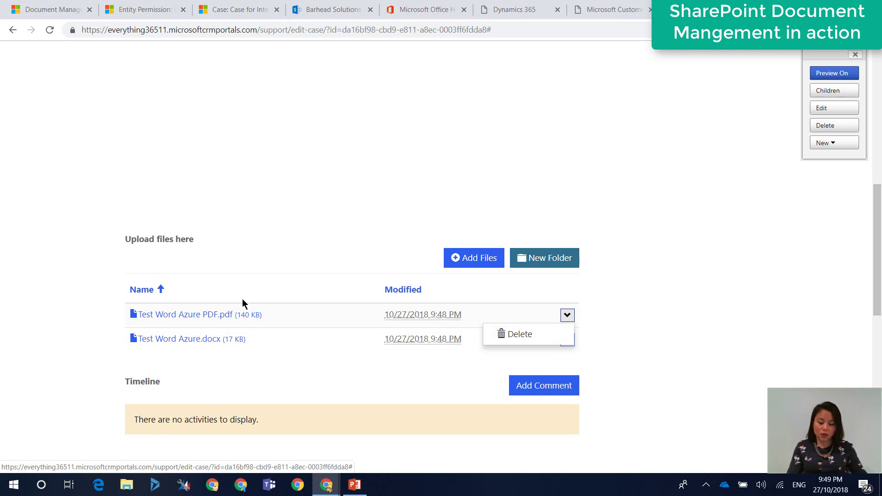
{"action": "left_click", "coordinate": [516, 335]}
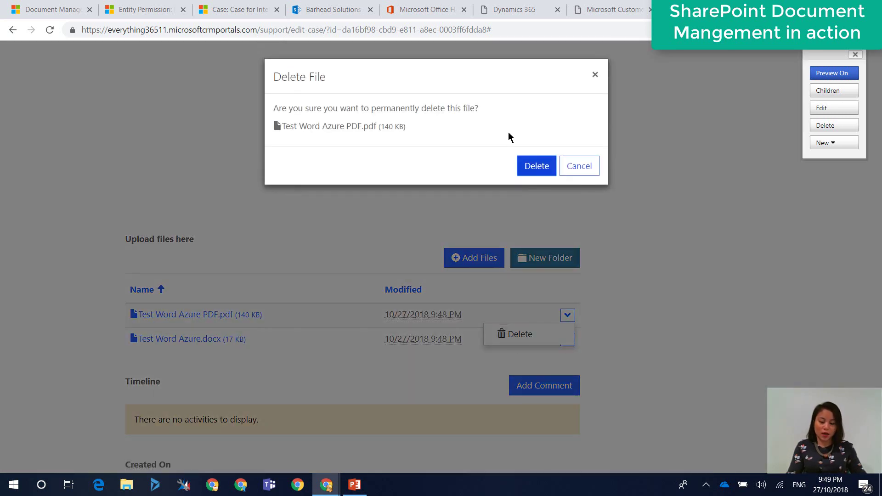
{"action": "left_click", "coordinate": [531, 165]}
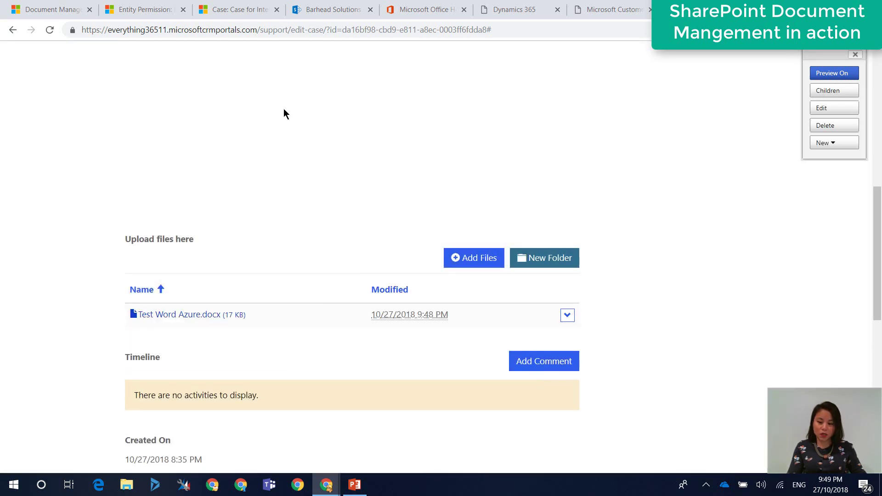
Refresh the Dynamics 365 case record and reopen its Related Documents list.
{"action": "left_click", "coordinate": [237, 10]}
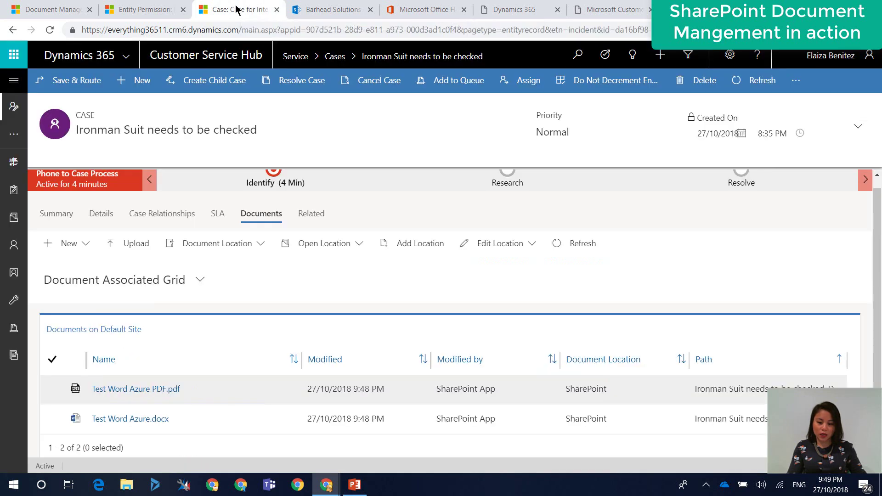
{"action": "left_click", "coordinate": [757, 87]}
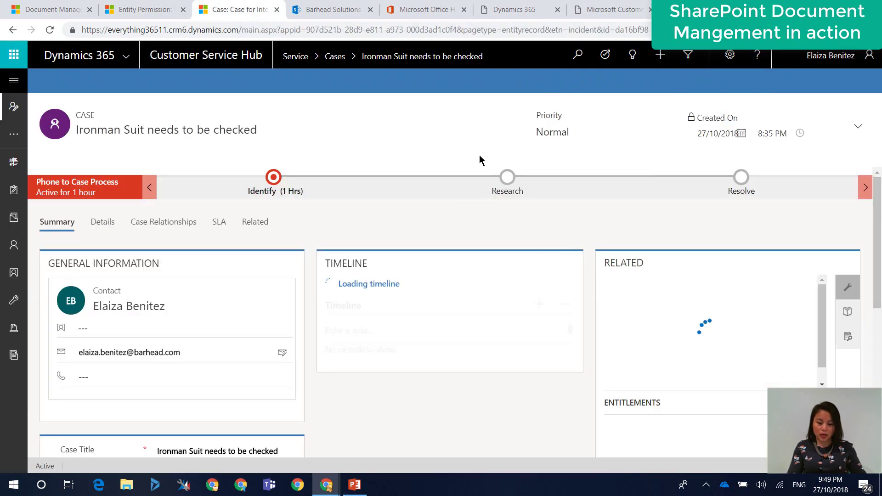
{"action": "left_click", "coordinate": [263, 223]}
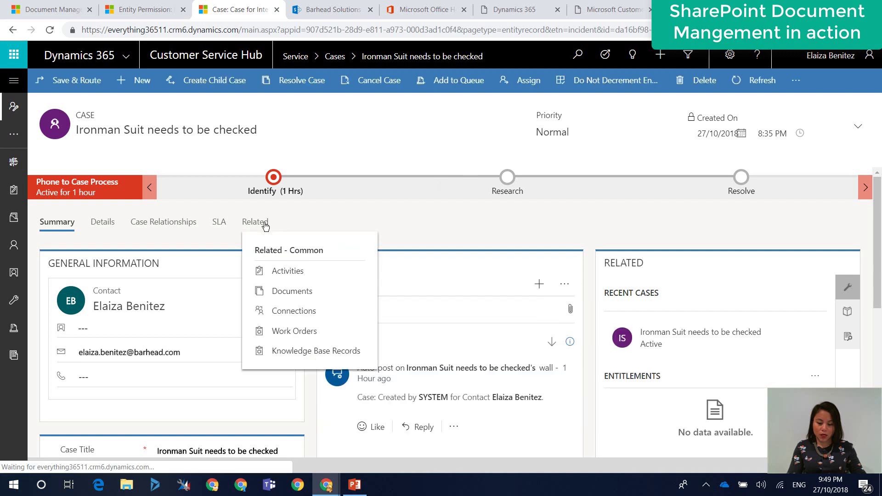
{"action": "left_click", "coordinate": [305, 295]}
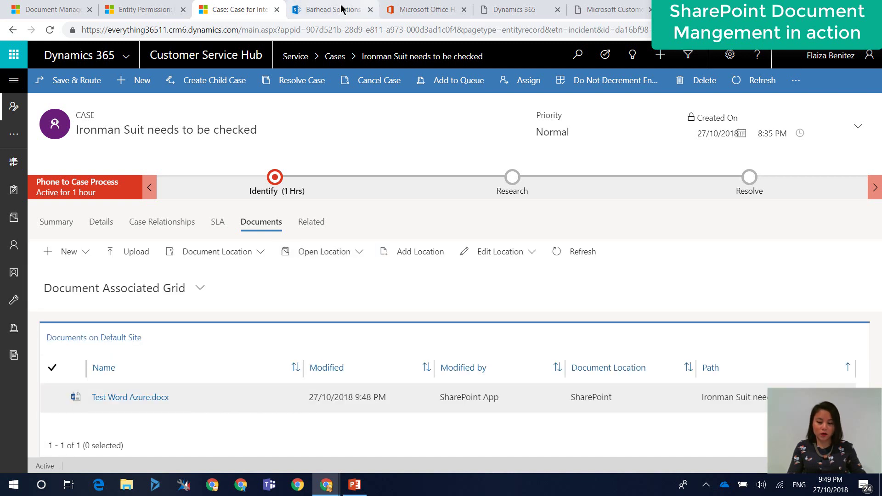
{"action": "left_click", "coordinate": [327, 11]}
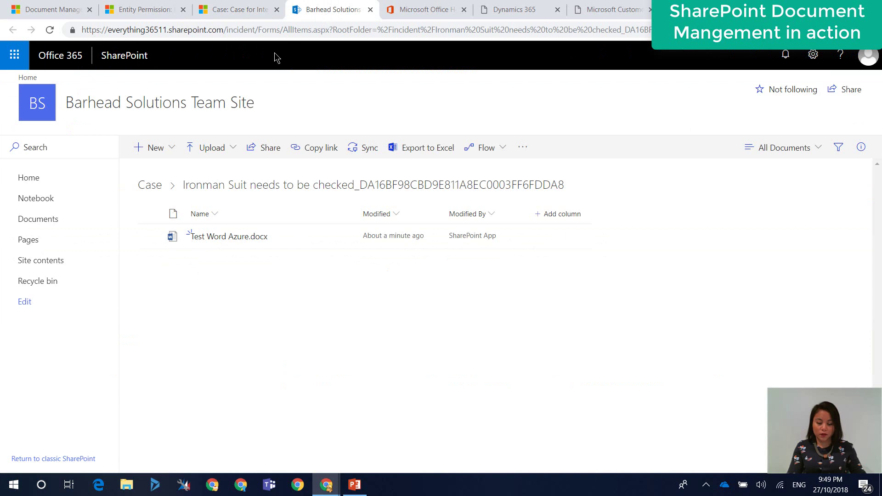
Reload the SharePoint case folder to confirm only Test Word Azure.docx remains.
{"action": "left_click", "coordinate": [50, 29]}
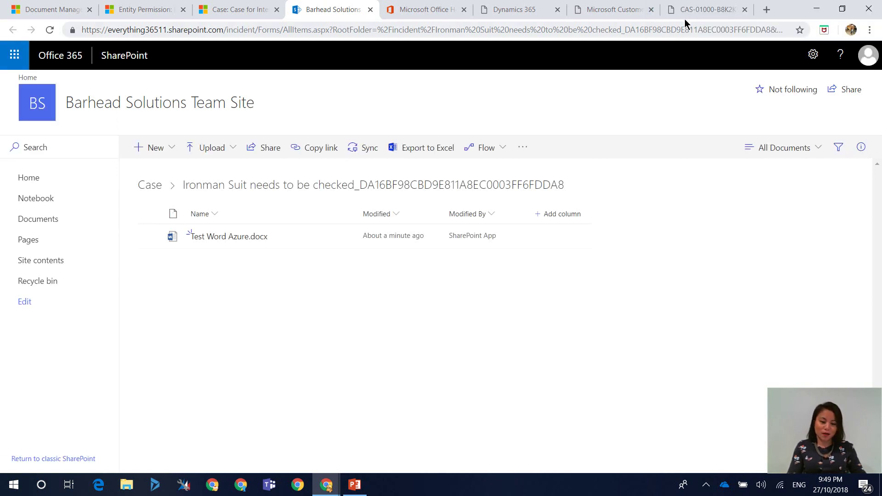
{"action": "left_click", "coordinate": [685, 16]}
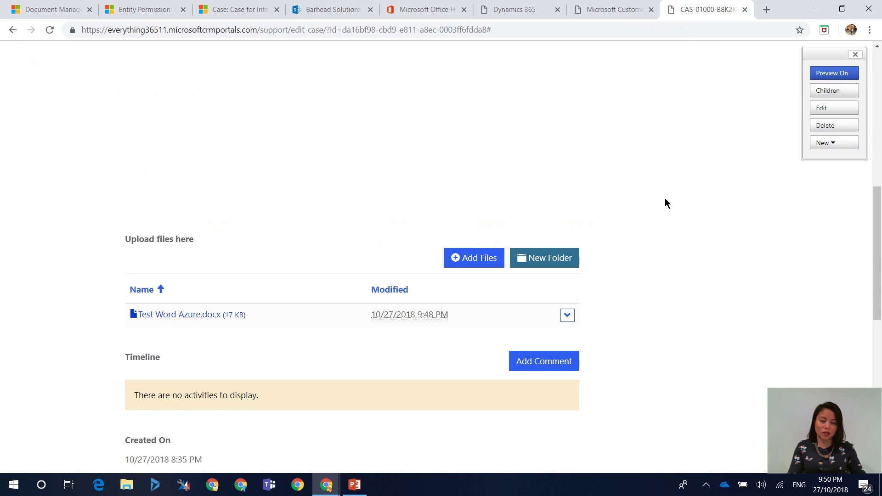